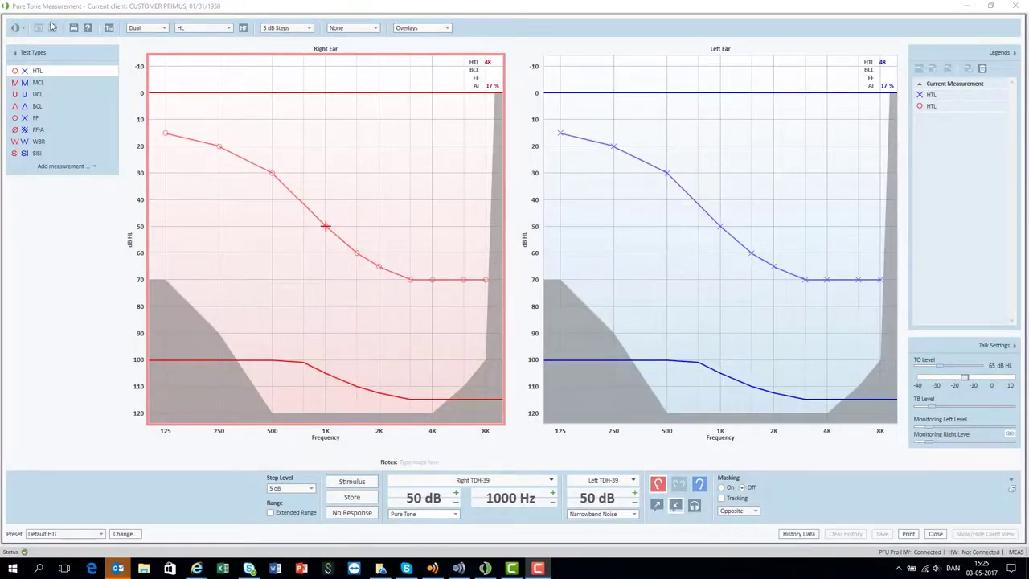
Open the measurement-type list while viewing the pure tone audiogram.
click(20, 28)
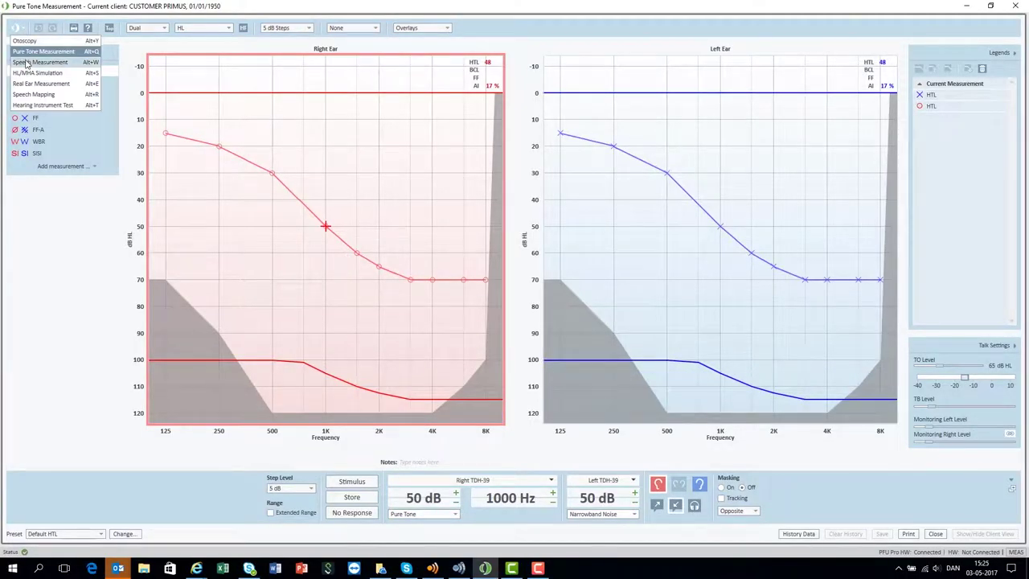
Switch to Speech Measurement, hide and re-show the tone audiogram, glance at Quick SIN, and return to SRT.
click(27, 64)
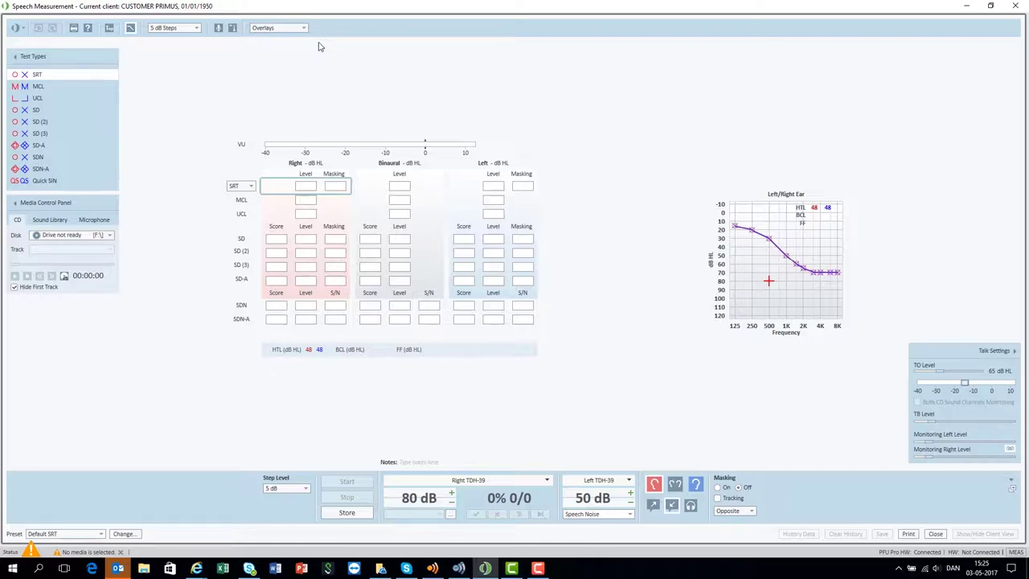
click(131, 29)
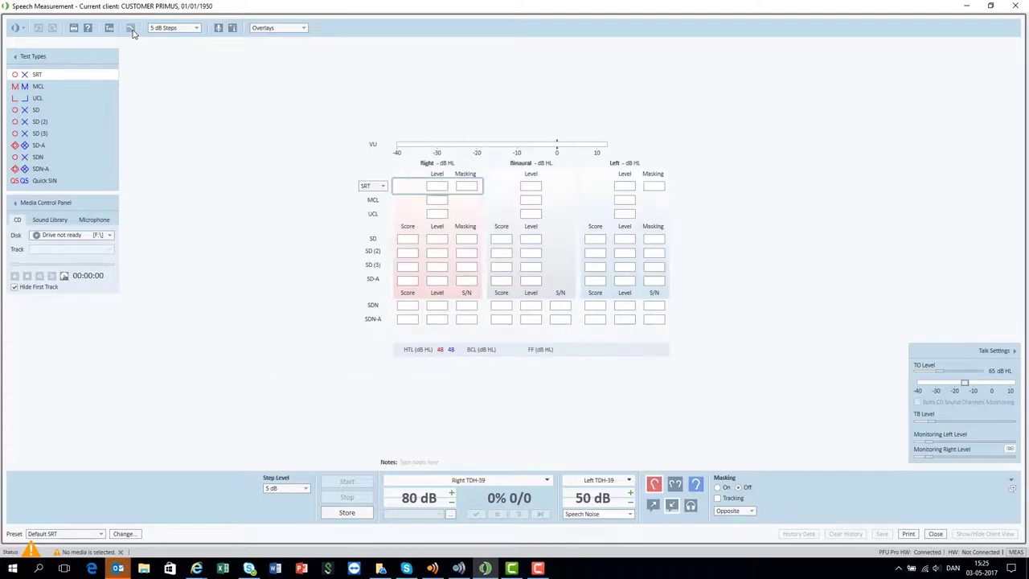
click(131, 28)
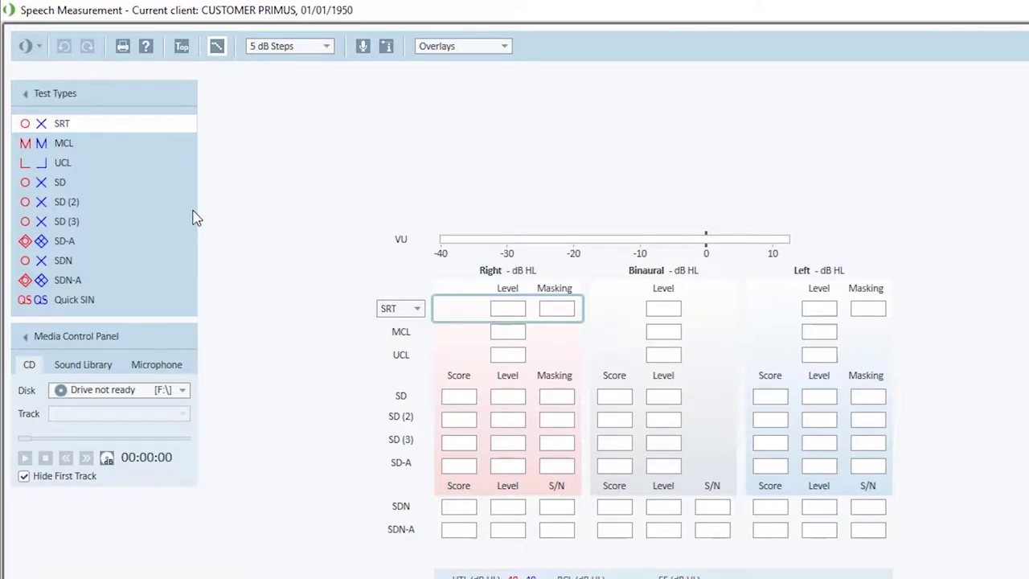
click(92, 302)
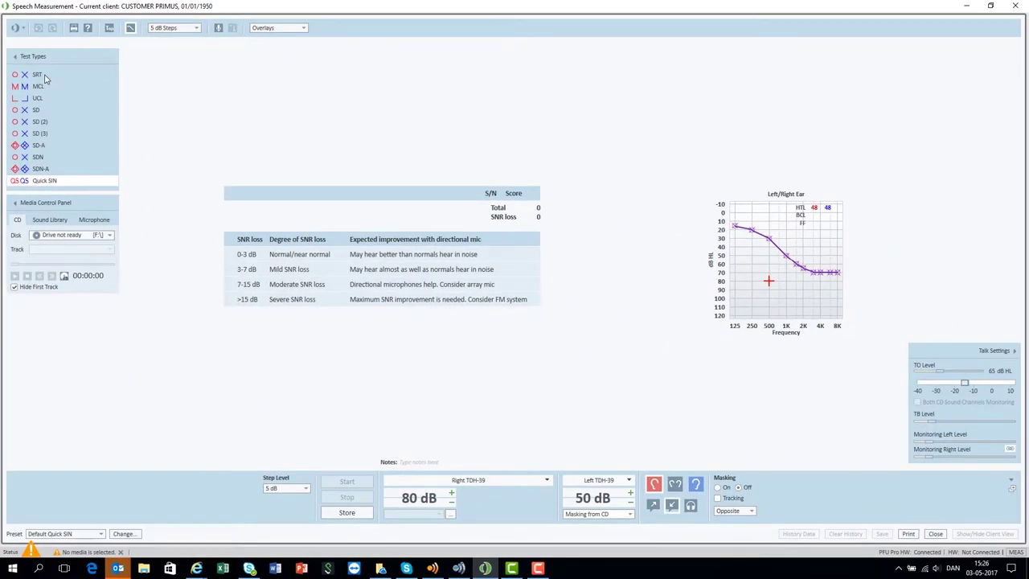
click(46, 76)
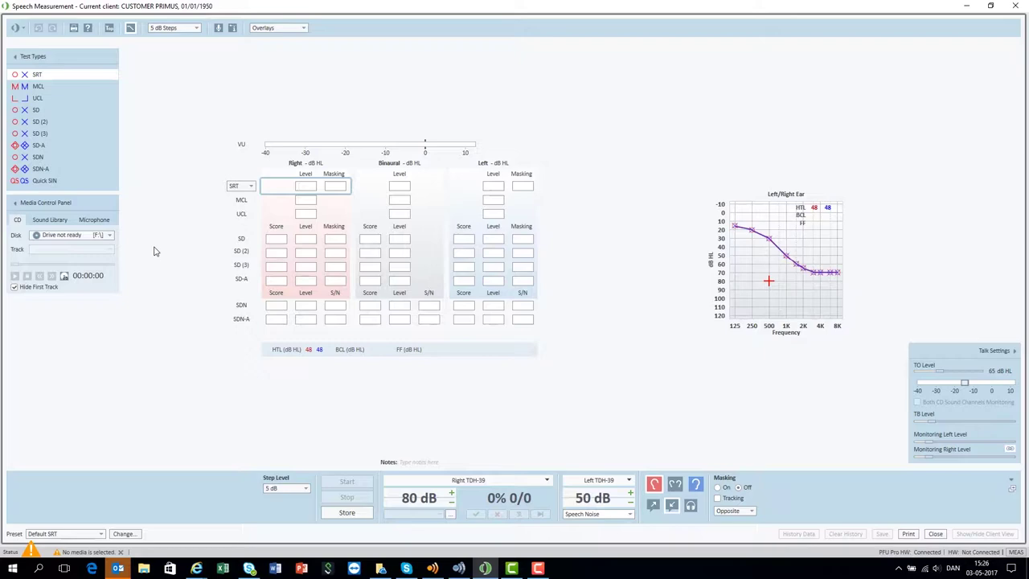
Close Speech Measurement and add a new custom folder under Settings' CD and Media Files Folders.
click(1017, 7)
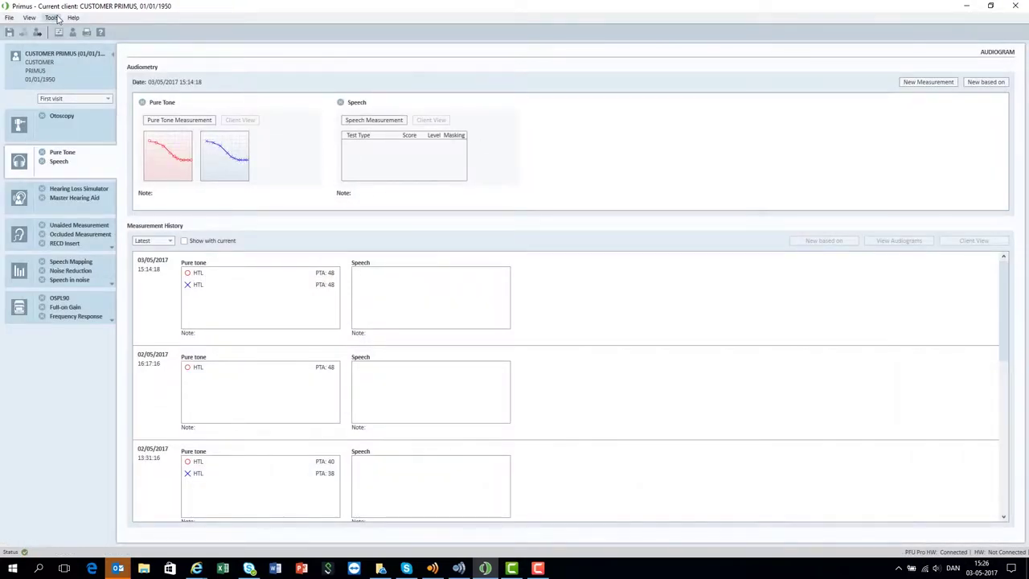
click(56, 19)
click(58, 33)
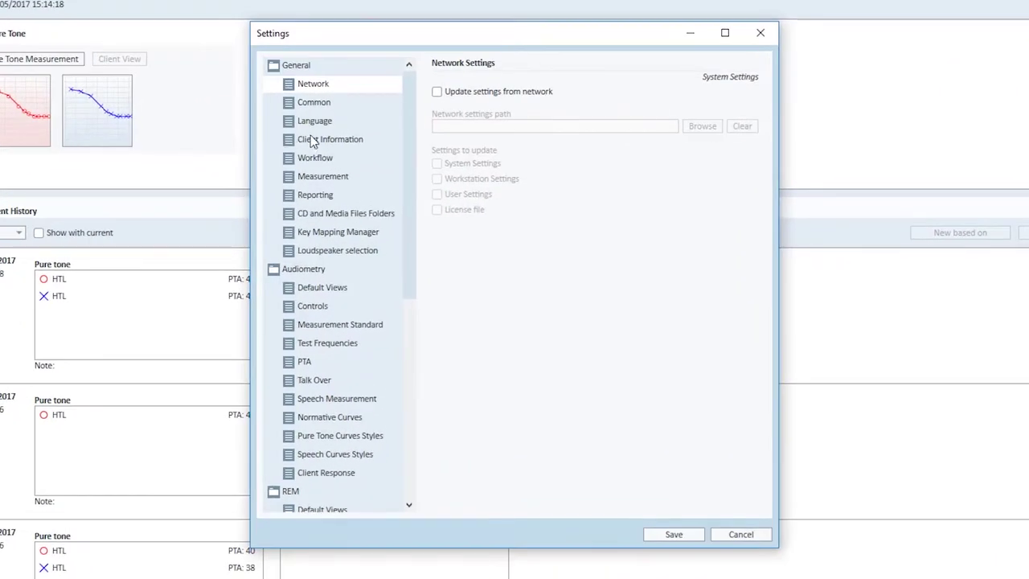
click(334, 219)
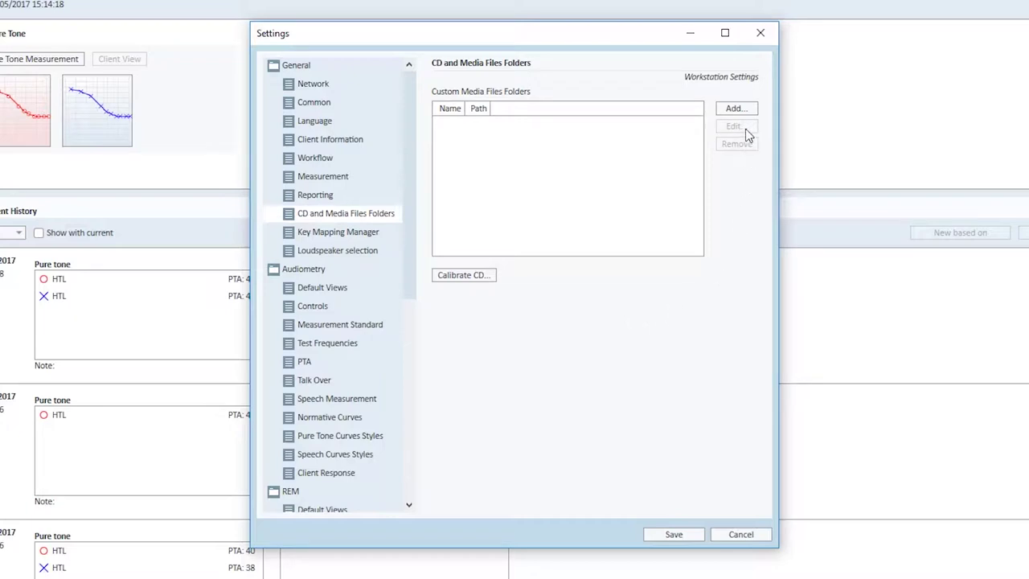
click(735, 108)
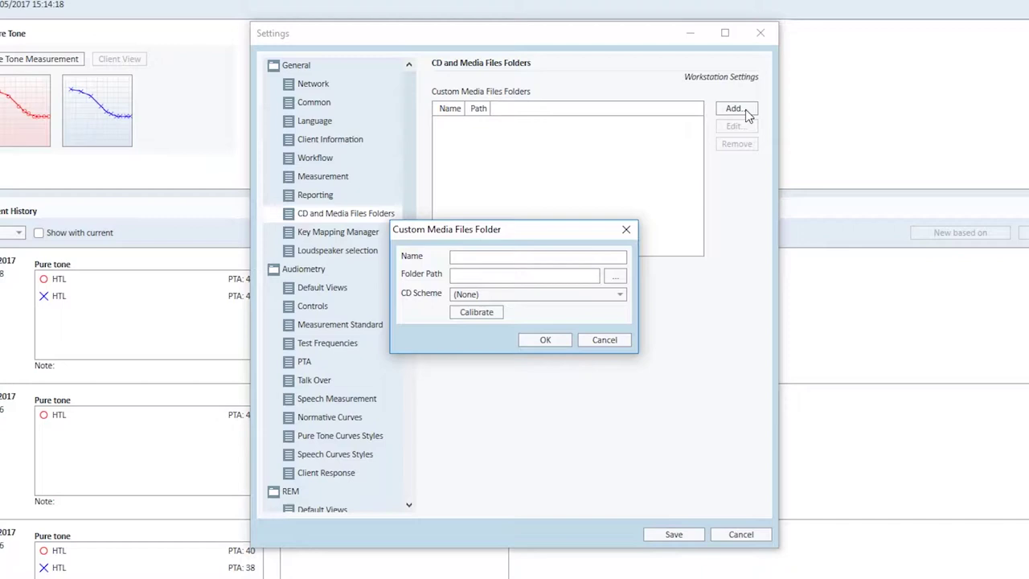
Set the new media folder's path to the AB WordList folder.
click(617, 276)
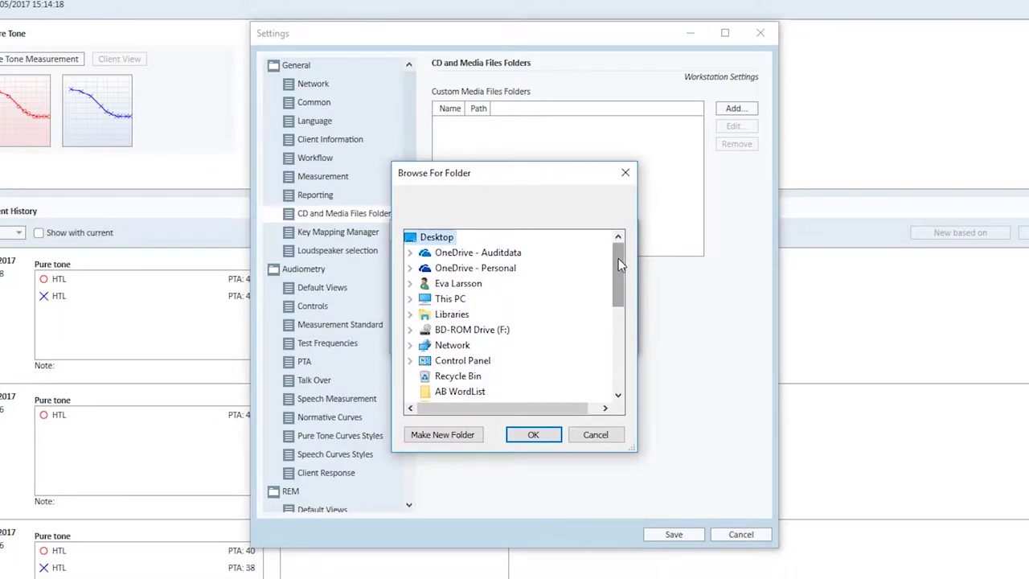
drag(618, 261, 618, 272)
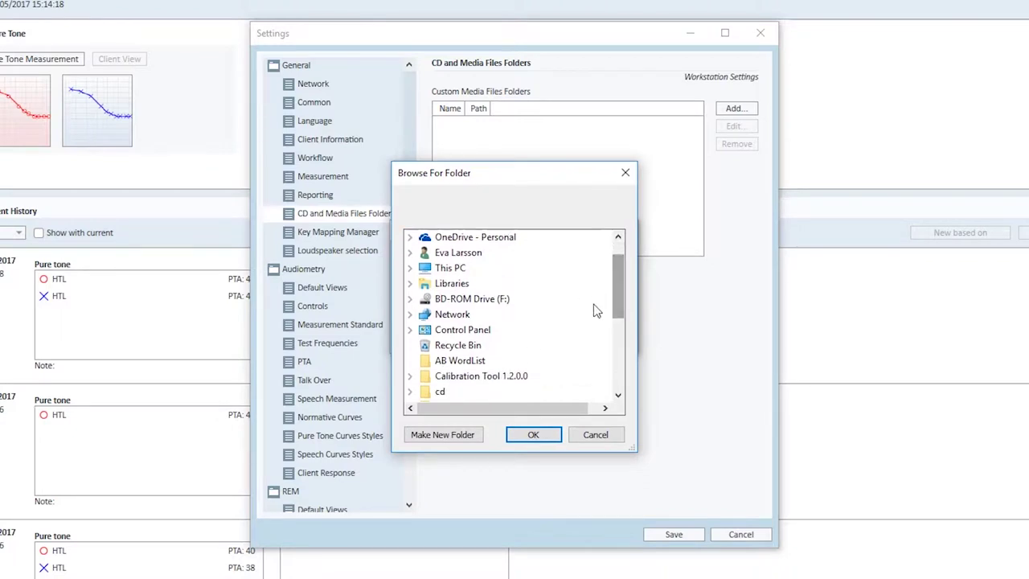
click(474, 361)
click(547, 438)
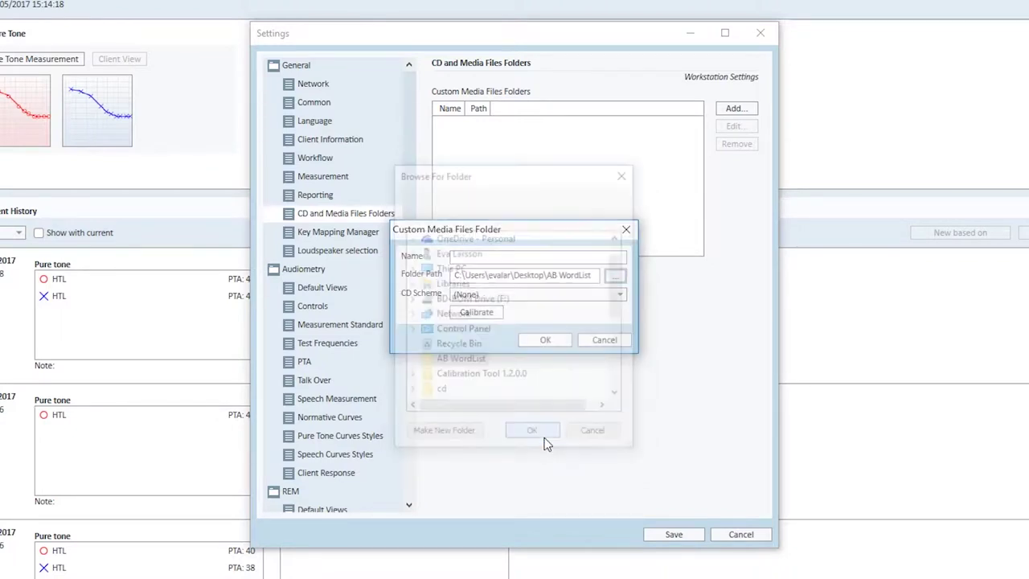
Name the entry 'AB Wordlist' and set its CD scheme to AB Wordlists.
click(509, 257)
text(AB)
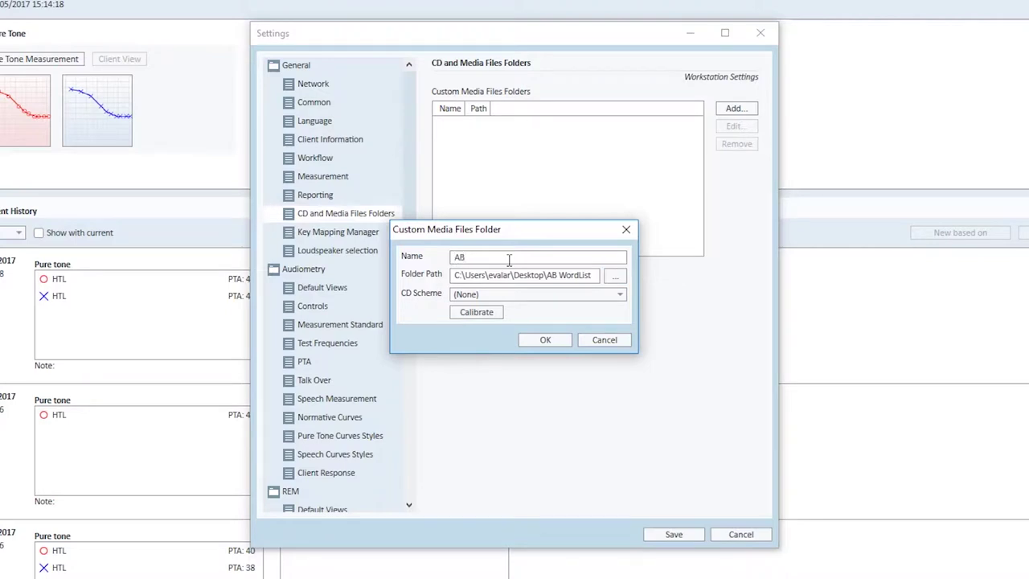
text( Wordlist)
click(619, 296)
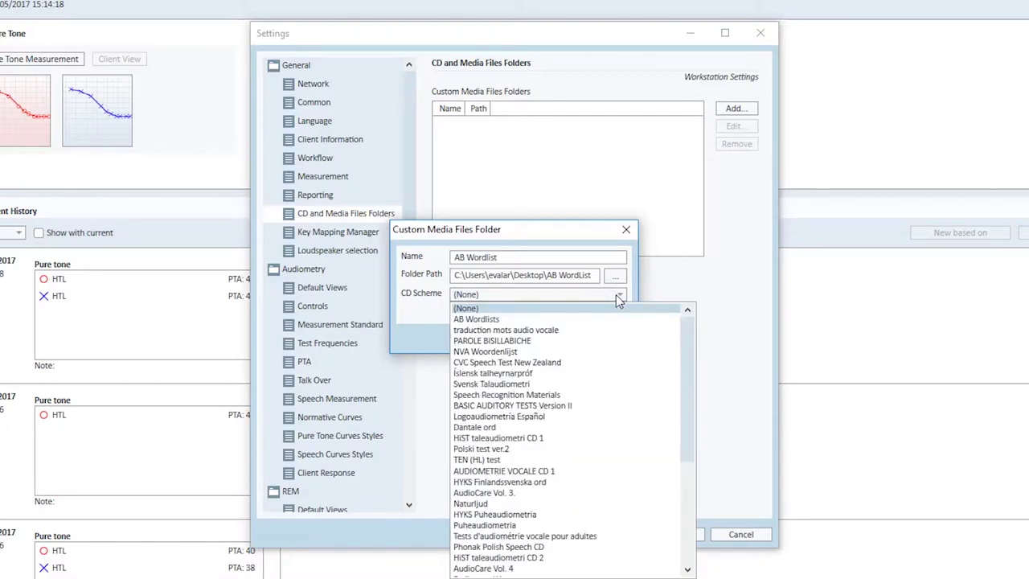
click(486, 319)
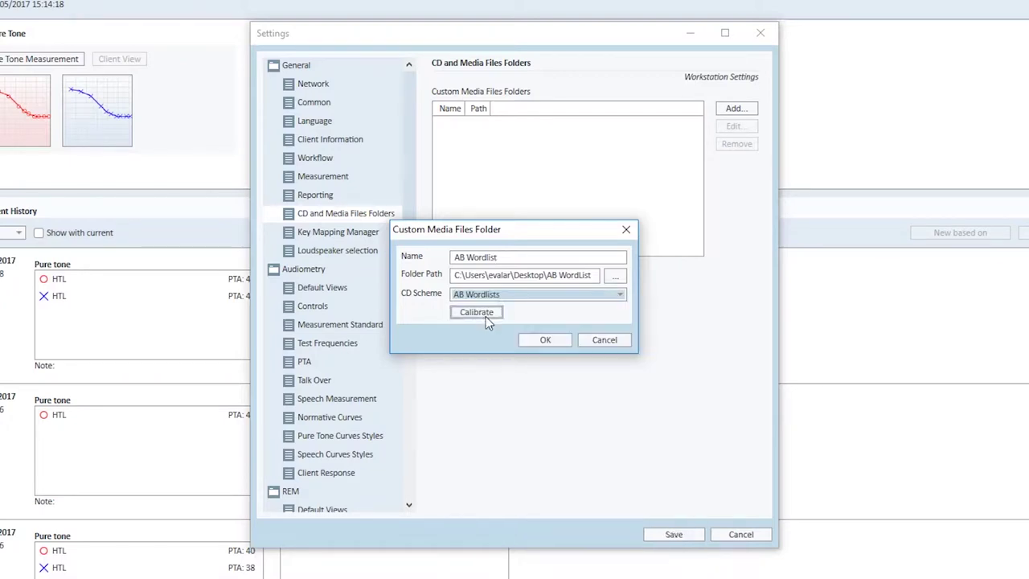
Calibrate AB Wordlist with the 1KHz Calibration Tone lowered by 1 dB, and save.
click(486, 315)
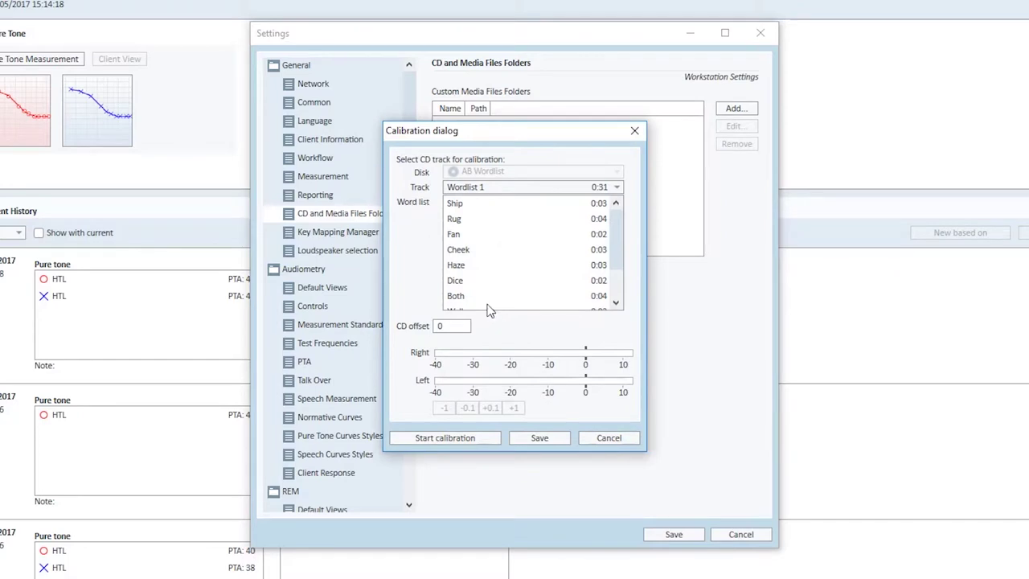
click(531, 186)
click(549, 333)
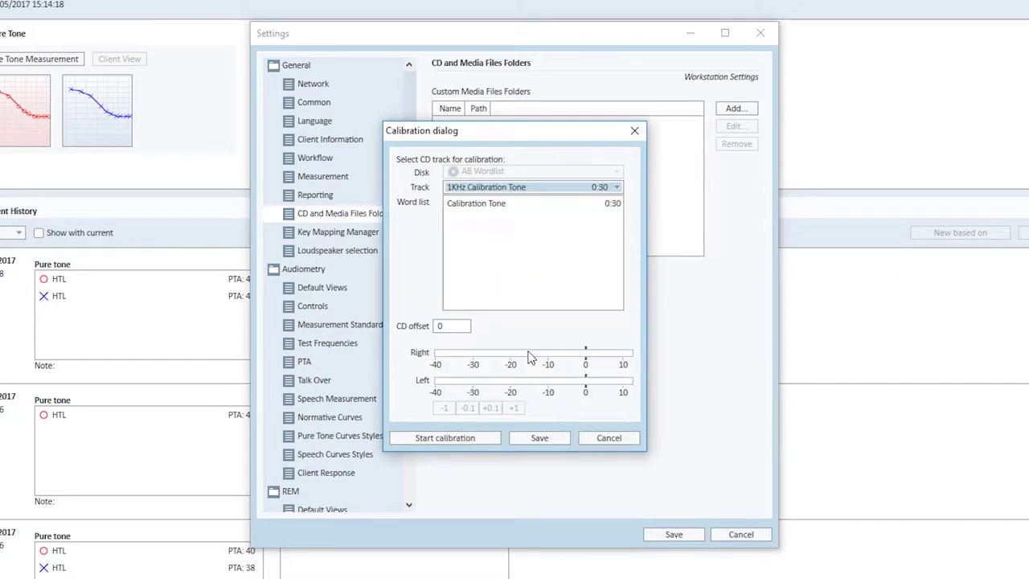
click(482, 435)
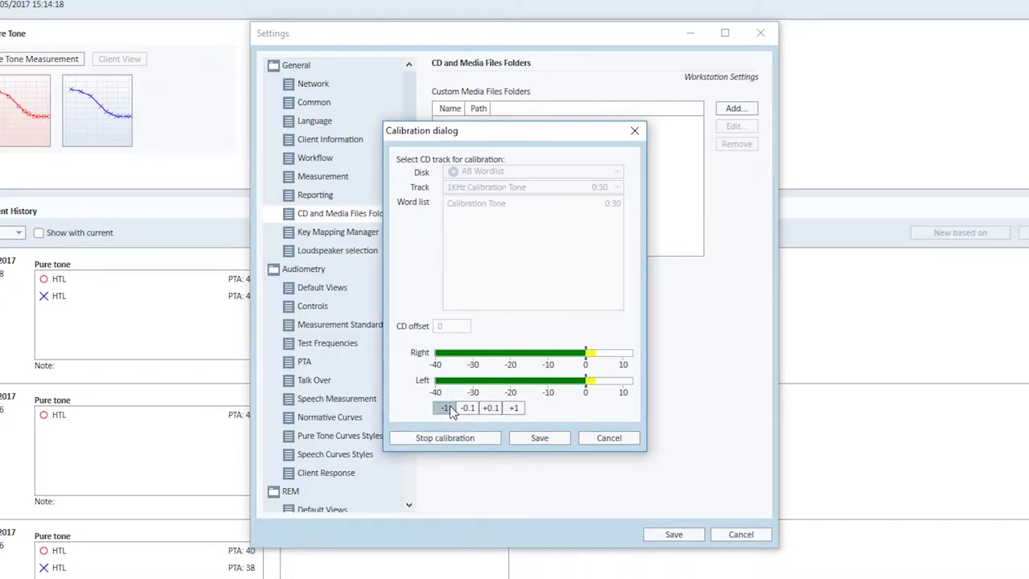
click(447, 408)
click(533, 438)
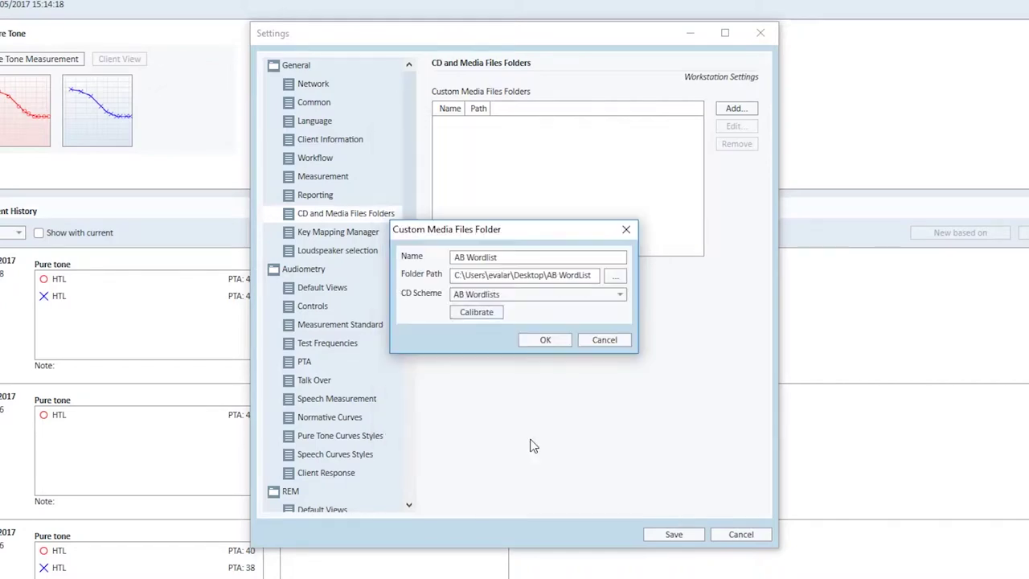
Confirm the new media folder, save the settings, and start a speech measurement for the client.
click(545, 343)
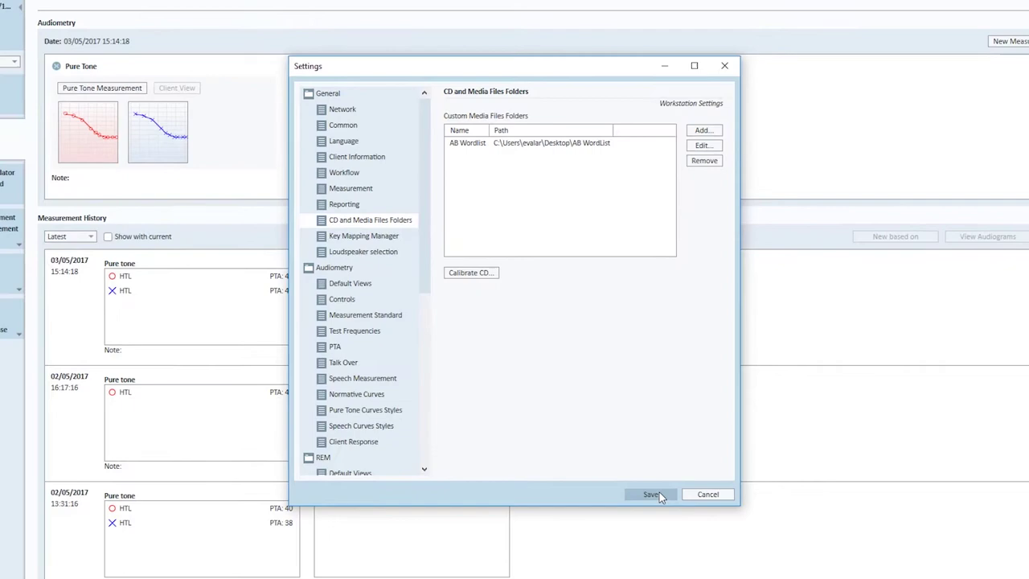
click(668, 523)
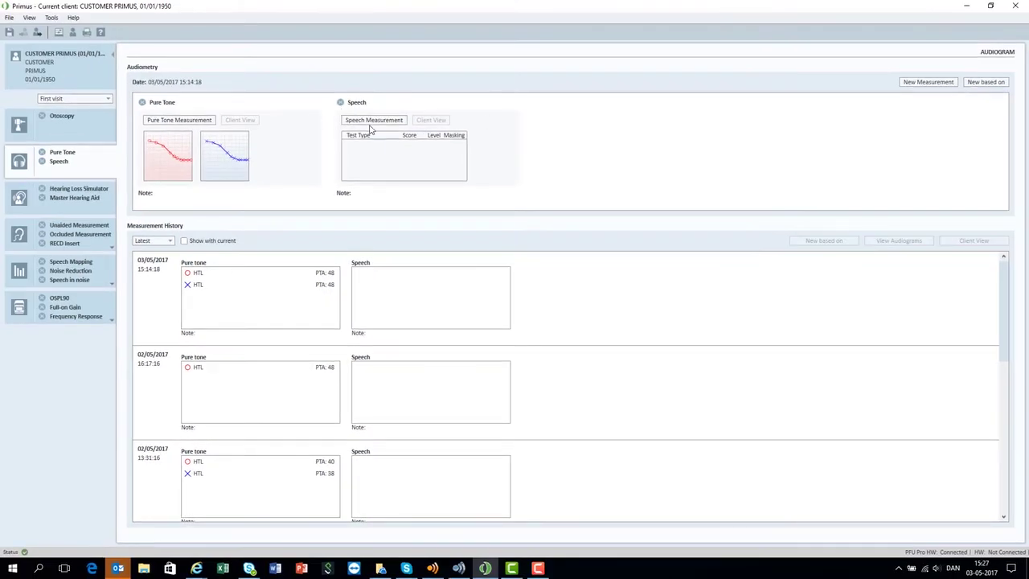
click(371, 122)
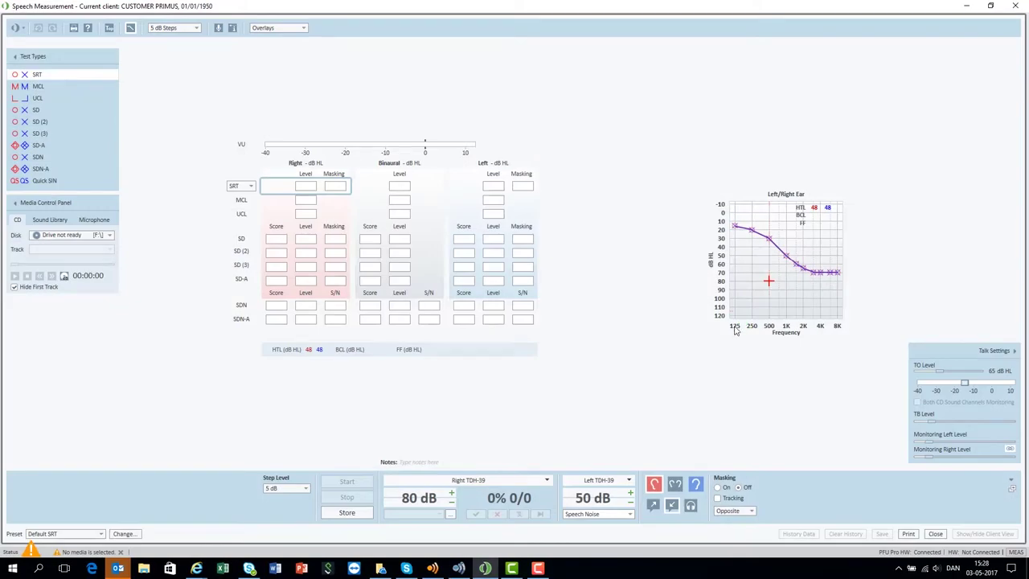
Choose AB Wordlist from the Disk list, loading Wordlist 1 as speech material.
click(82, 236)
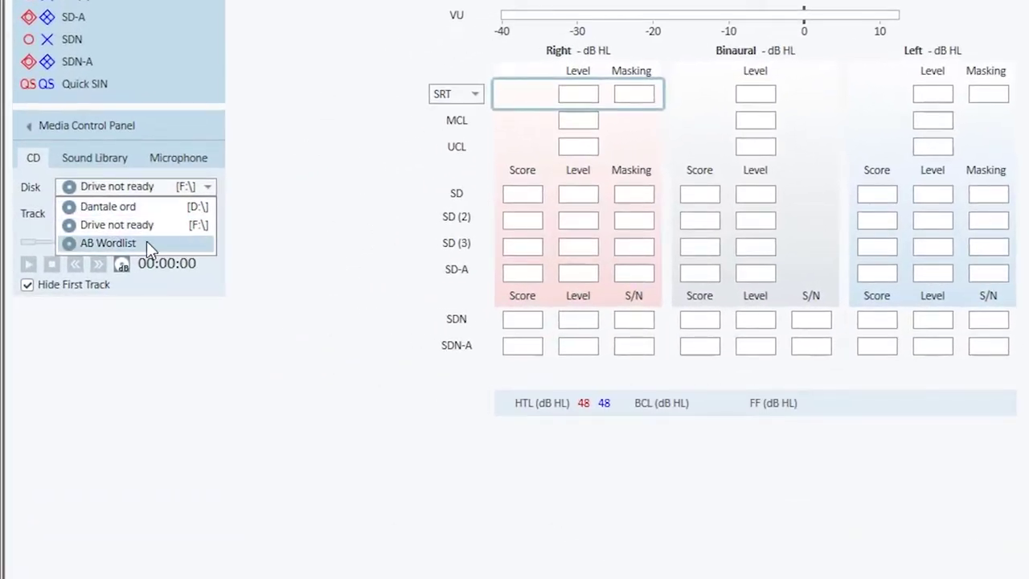
click(147, 241)
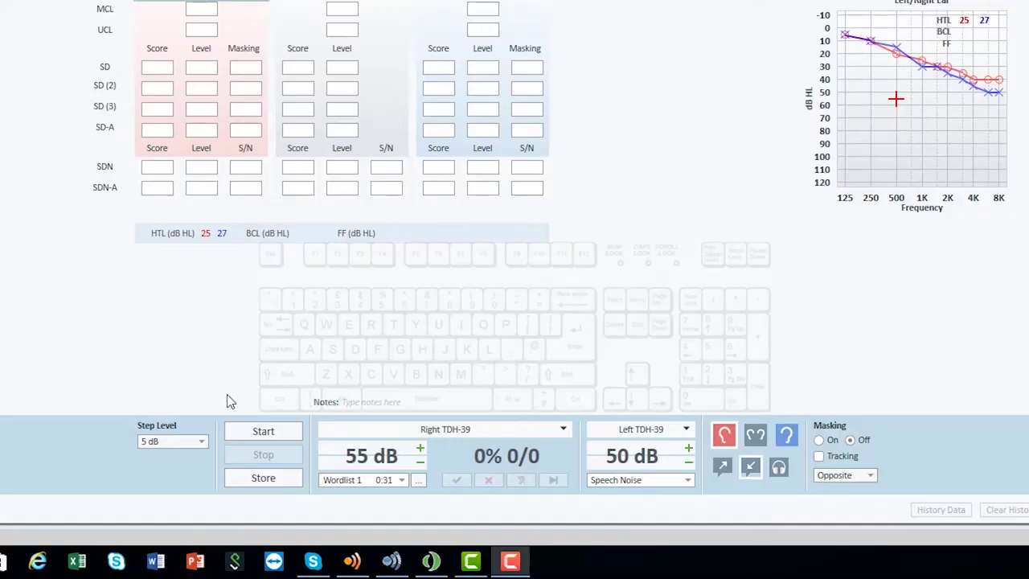
Present the right-ear SRT word list at 55 dB, toggle masking, then switch output to binaural.
key(space)
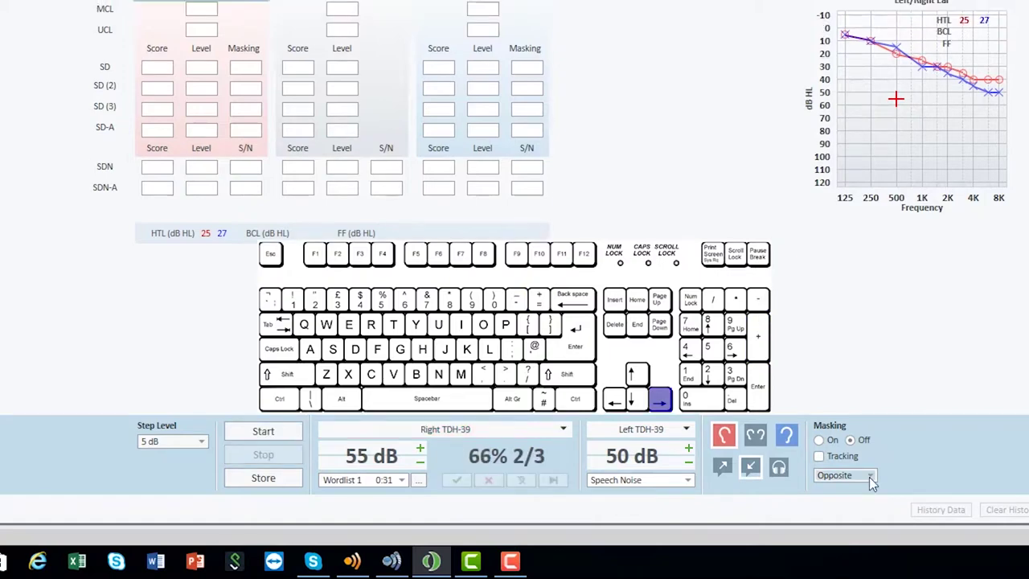
key(m)
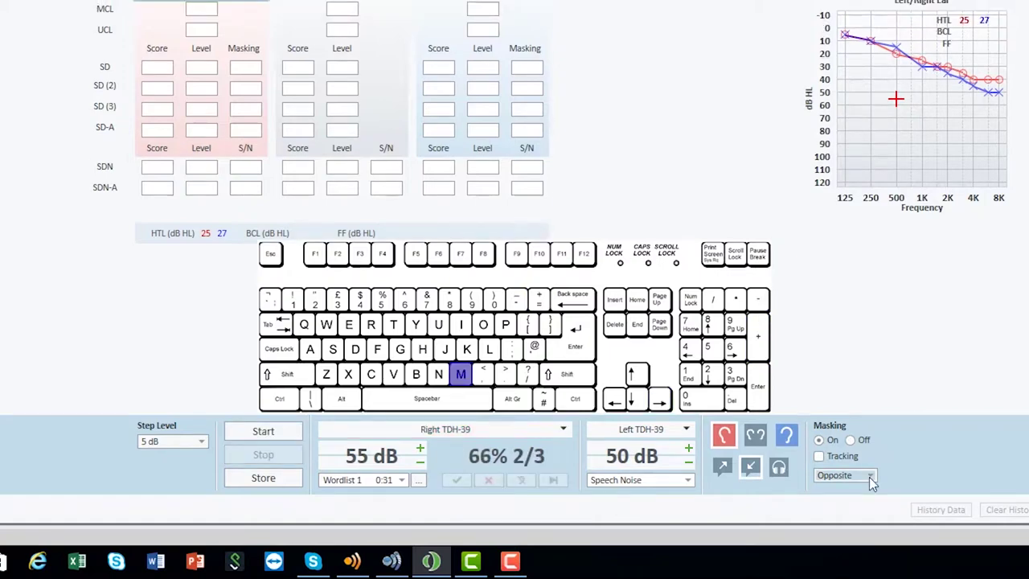
key(l)
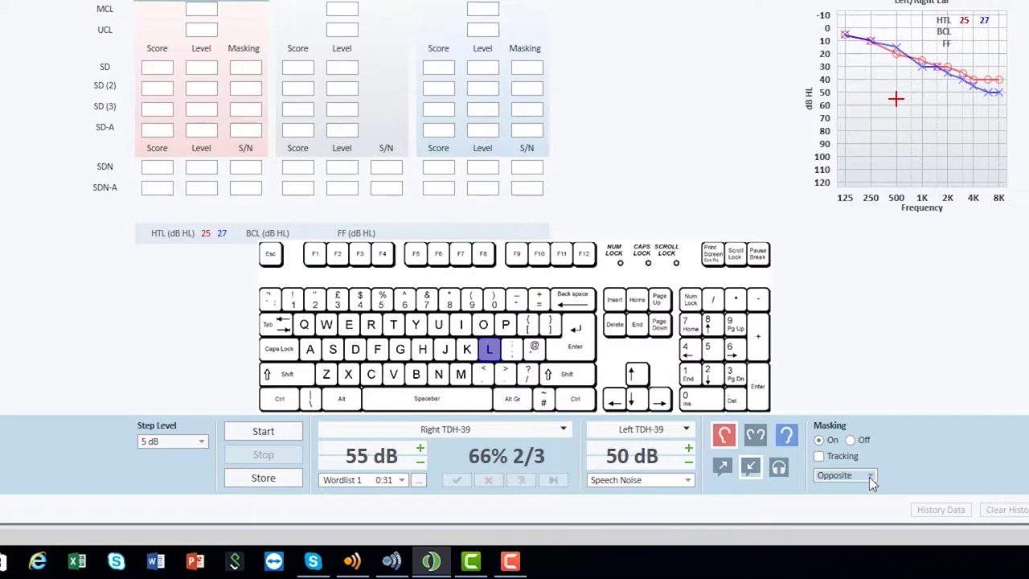
key(r)
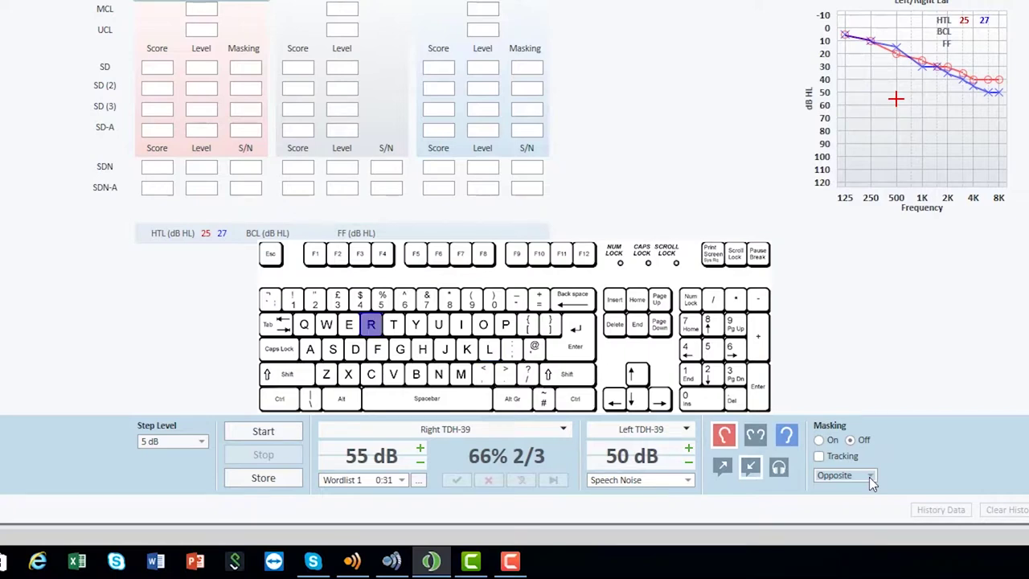
key(b)
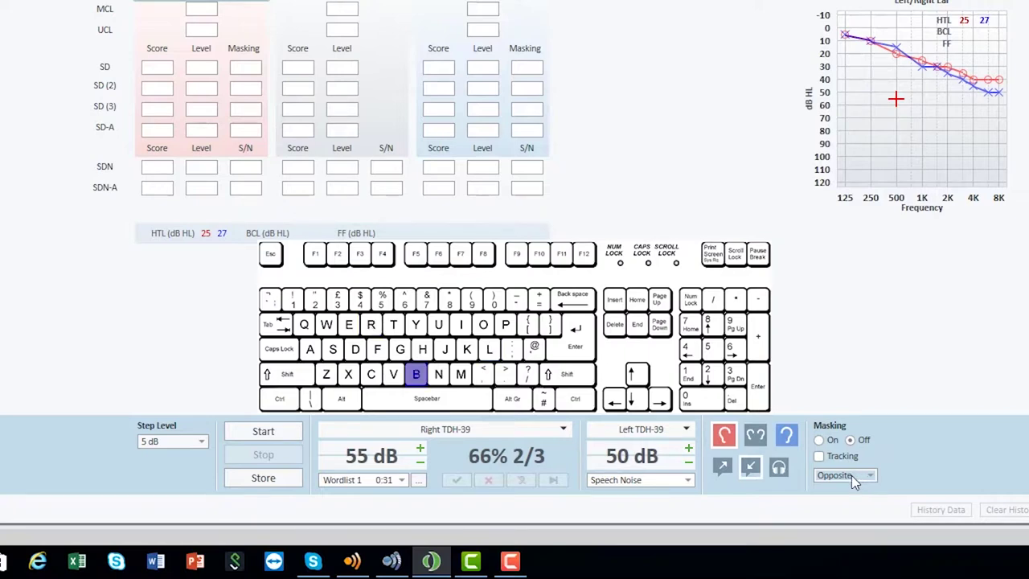
click(754, 437)
key(d)
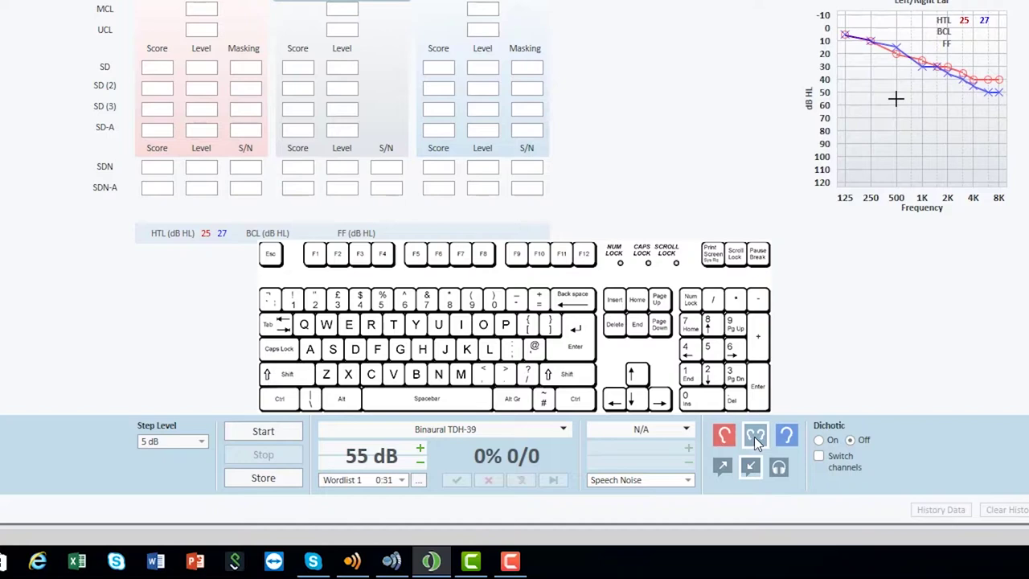
key(F2)
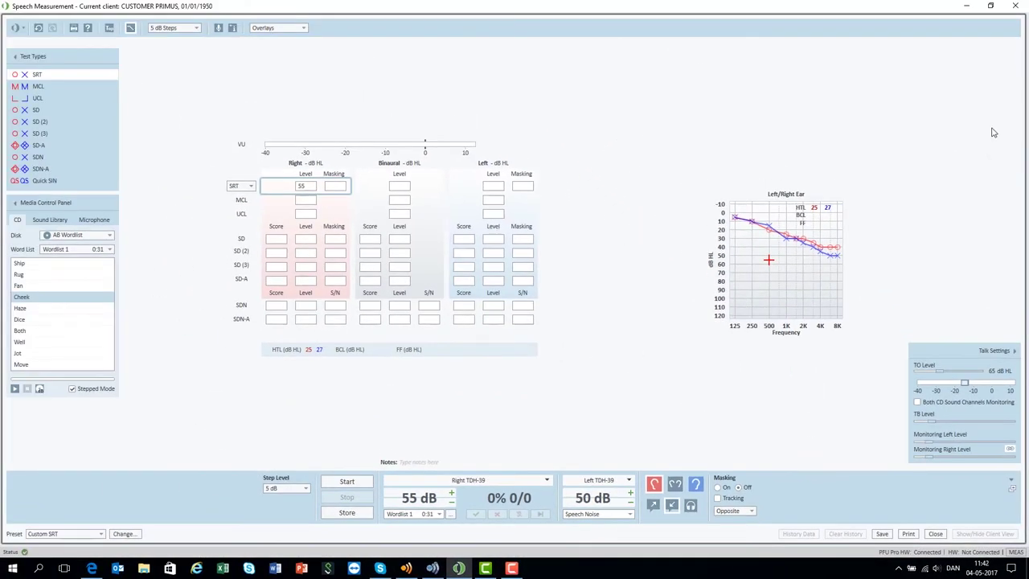
Close the measurement keeping SRT Right 66, and confirm Numeric as the default speech view.
click(1010, 7)
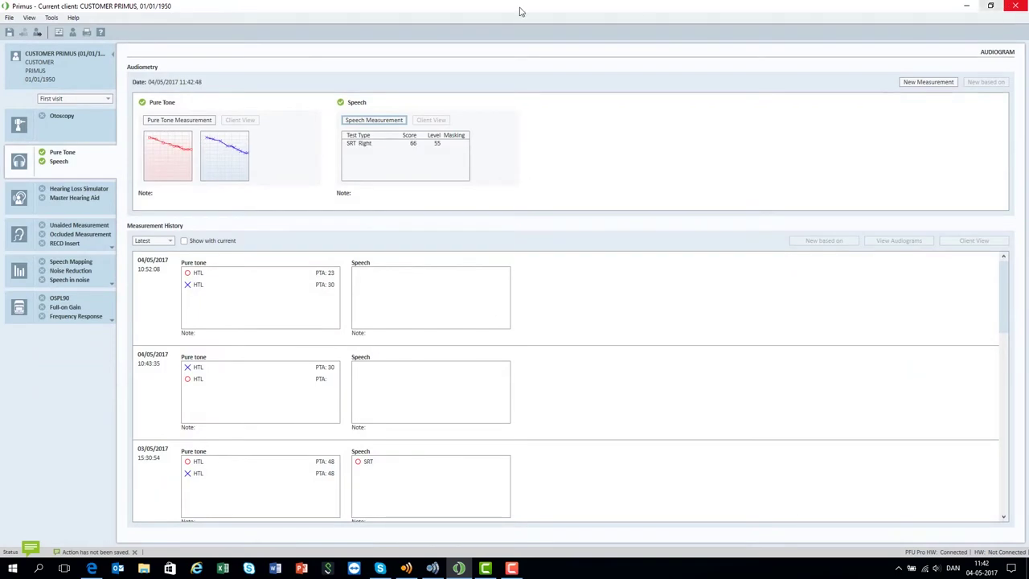
click(52, 18)
click(59, 27)
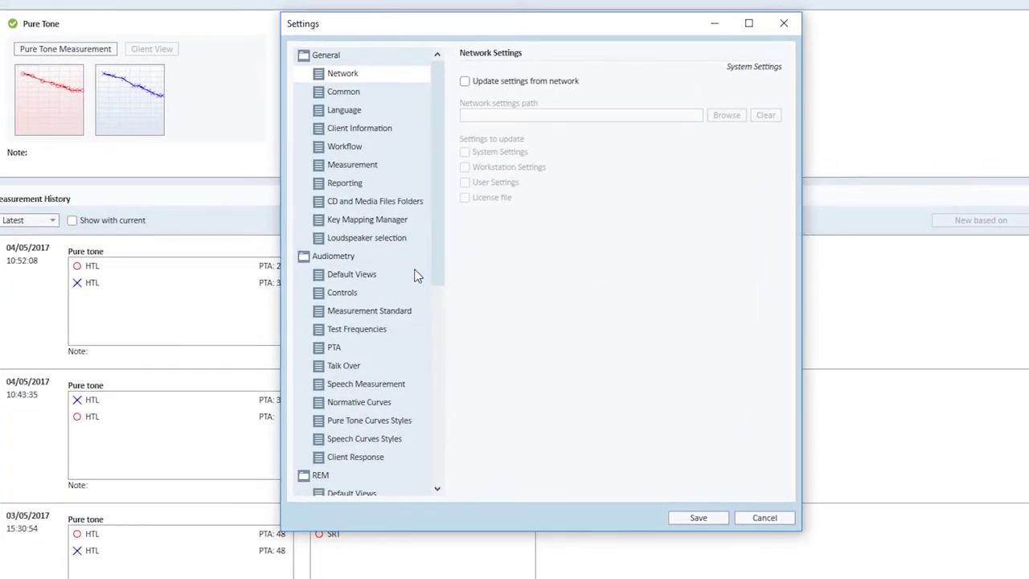
click(374, 277)
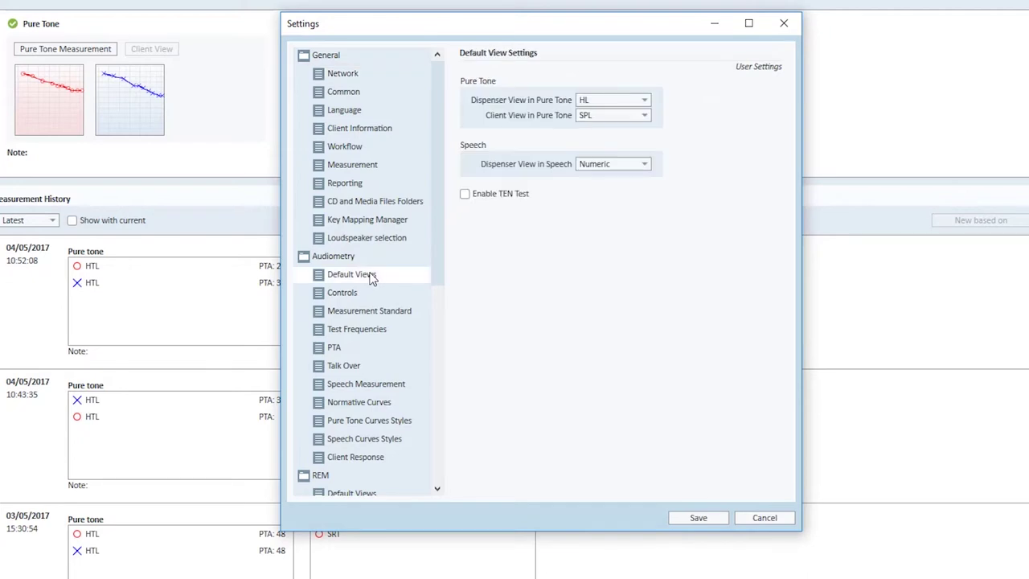
click(626, 166)
click(620, 190)
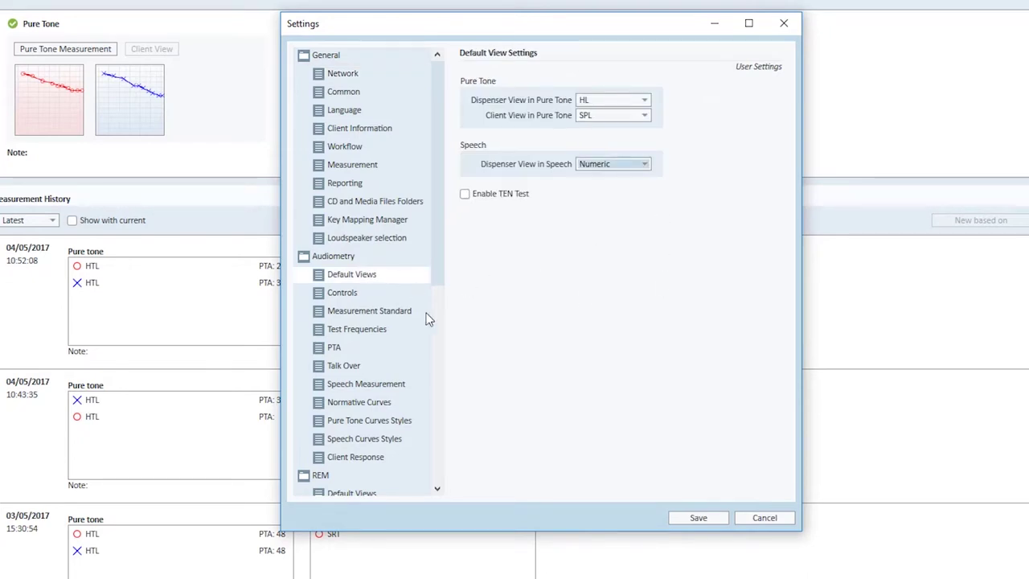
Keep IEC as the measurement standard and bring up the Speech Measurement settings page.
click(387, 317)
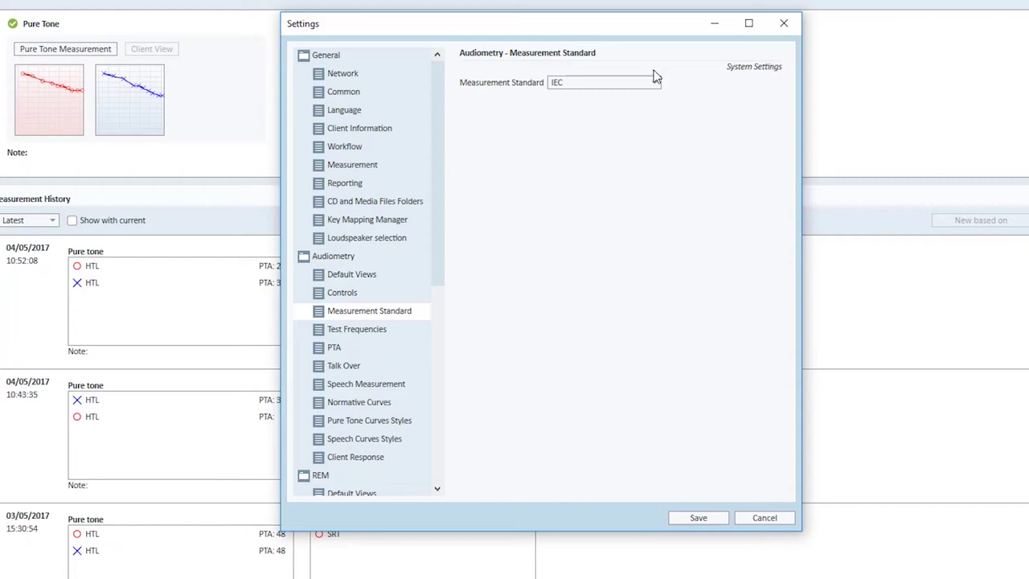
click(656, 84)
click(719, 517)
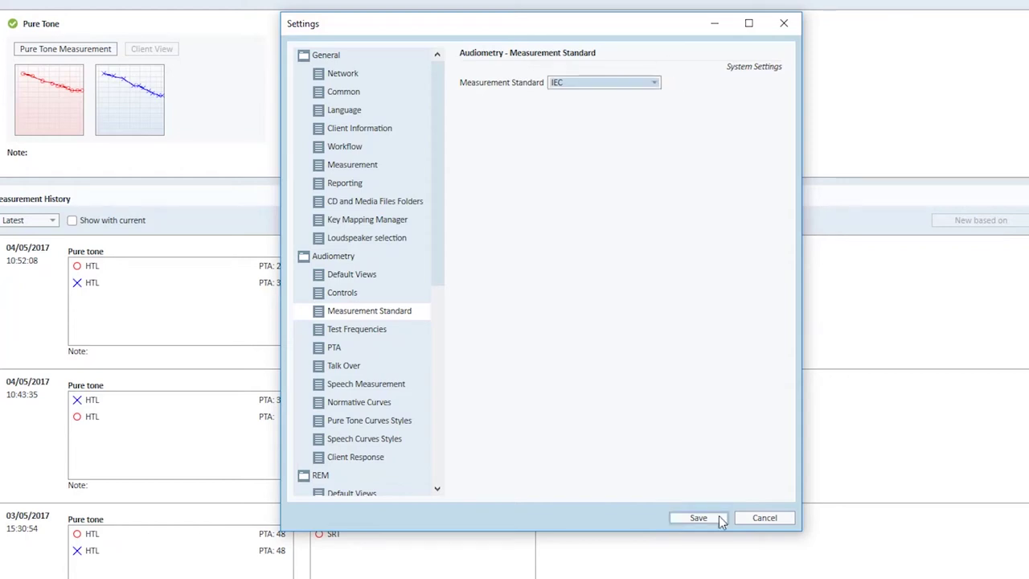
click(394, 384)
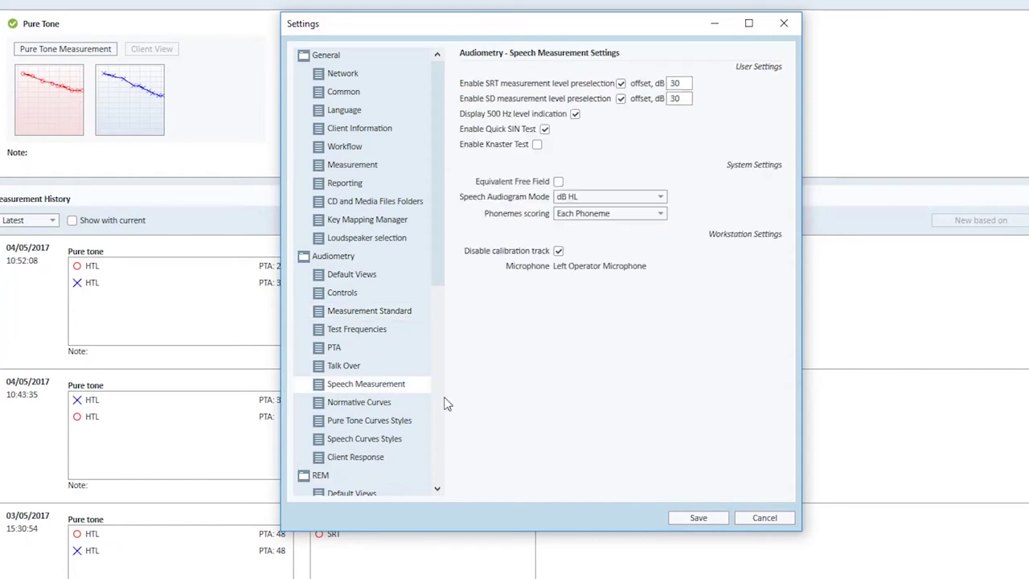